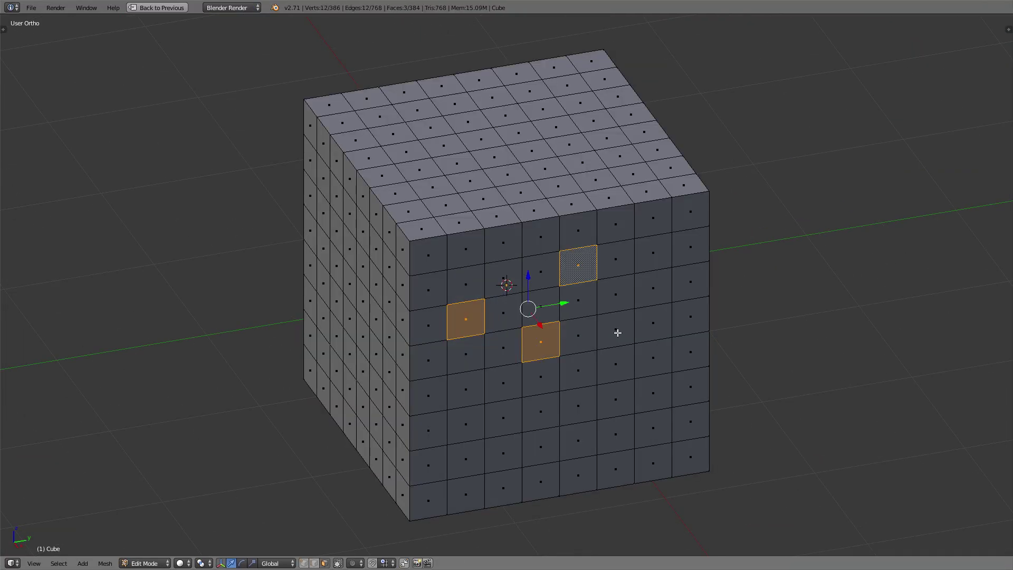
Delete six scattered faces and the box-selected left-side faces, then add a Decimate modifier.
{"action": "right_click", "coordinate": [615, 364], "text": "shift"}
{"action": "right_click", "coordinate": [502, 418], "text": "shift"}
{"action": "right_click", "coordinate": [615, 434], "text": "shift"}
{"action": "right_click", "coordinate": [428, 465], "text": "shift"}
{"action": "right_click", "coordinate": [690, 351], "text": "shift"}
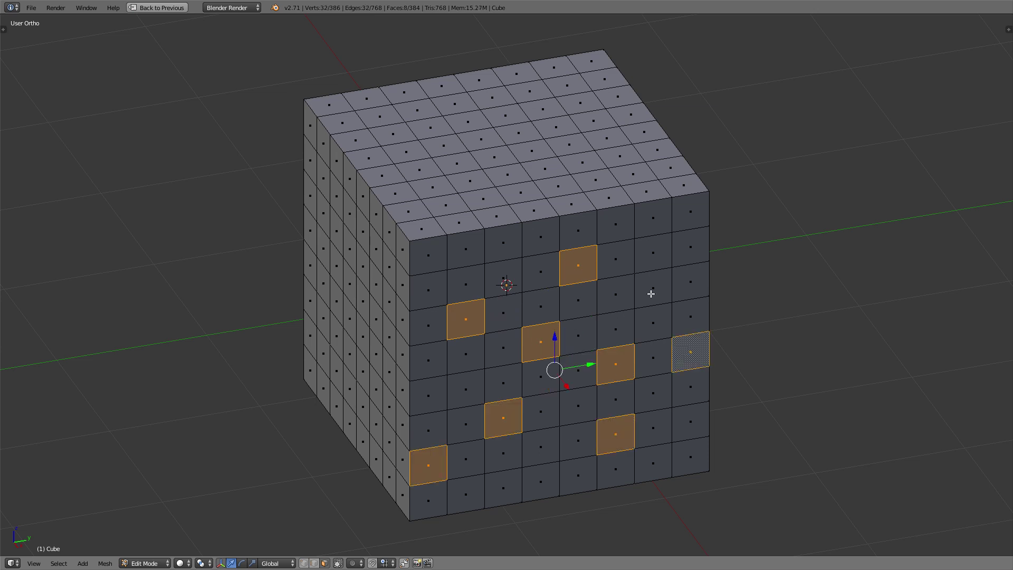
{"action": "right_click", "coordinate": [653, 288], "text": "shift"}
{"action": "key", "text": "b"}
{"action": "left_click_drag", "start_coordinate": [312, 282], "coordinate": [369, 522]}
{"action": "key", "text": "x"}
{"action": "left_click", "coordinate": [358, 457]}
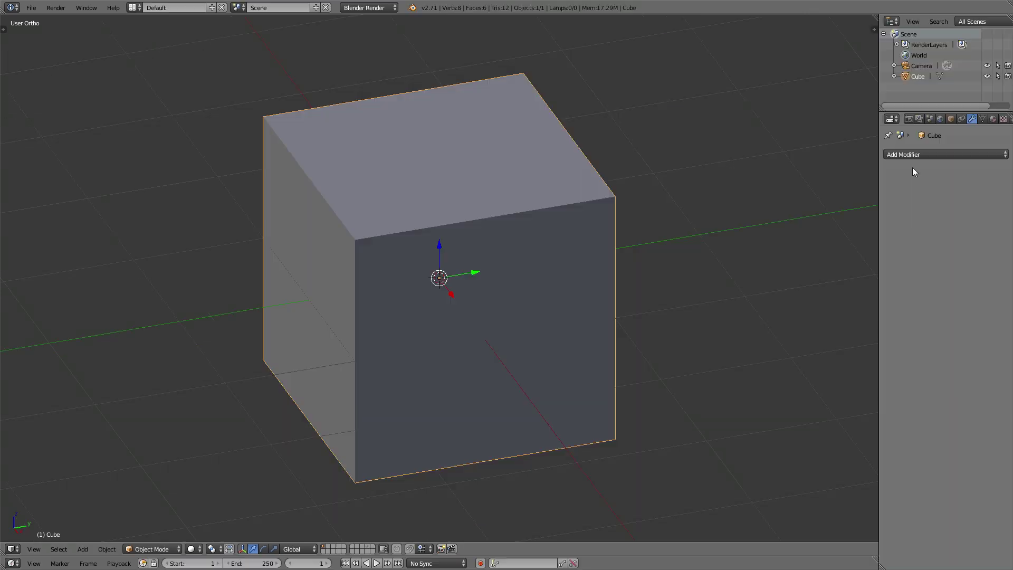
{"action": "left_click", "coordinate": [912, 154]}
{"action": "left_click", "coordinate": [964, 201]}
Lower the Decimate ratio and apply it, then mirror Suzanne's selected faces along X.
{"action": "left_click_drag", "start_coordinate": [965, 215], "coordinate": [928, 215]}
{"action": "left_click", "coordinate": [914, 189]}
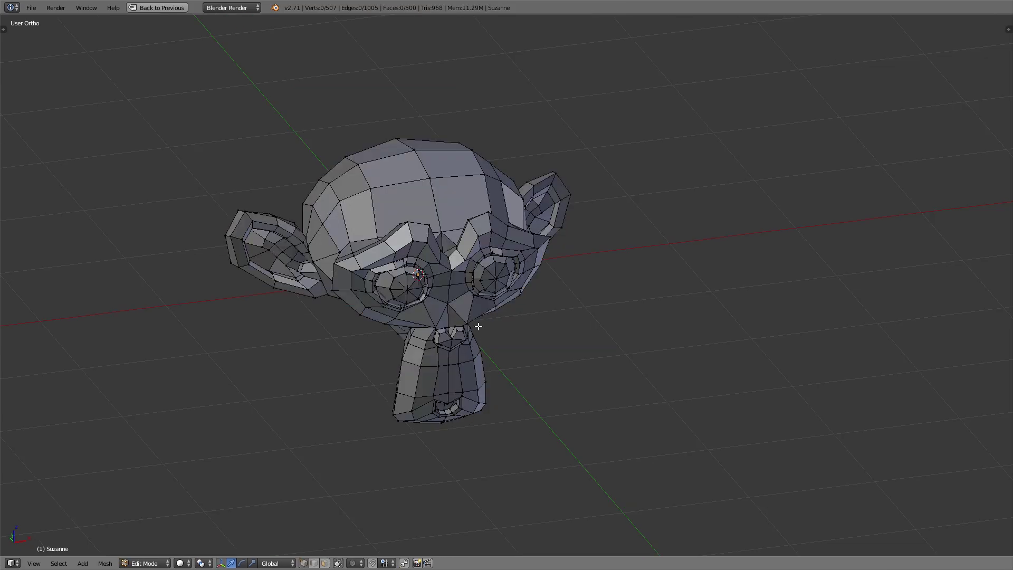
{"action": "key", "text": "ctrl+m"}
{"action": "key", "text": "x"}
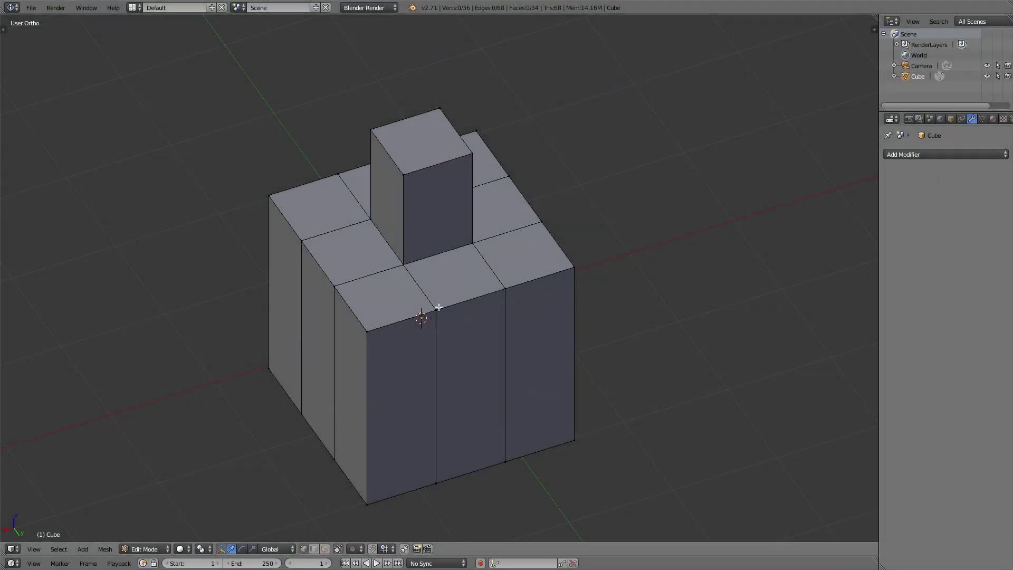
Merge three pairs of front corner vertices with Alt+M At Last.
{"action": "right_click", "coordinate": [437, 308]}
{"action": "right_click", "coordinate": [371, 328], "text": "shift"}
{"action": "key", "text": "alt+m"}
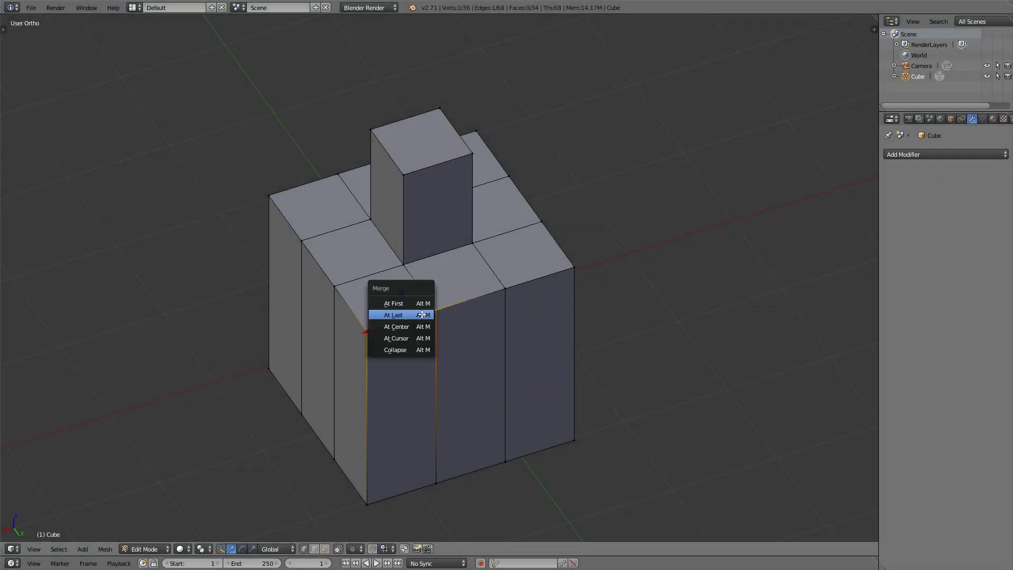
{"action": "left_click", "coordinate": [419, 316]}
{"action": "right_click", "coordinate": [334, 285]}
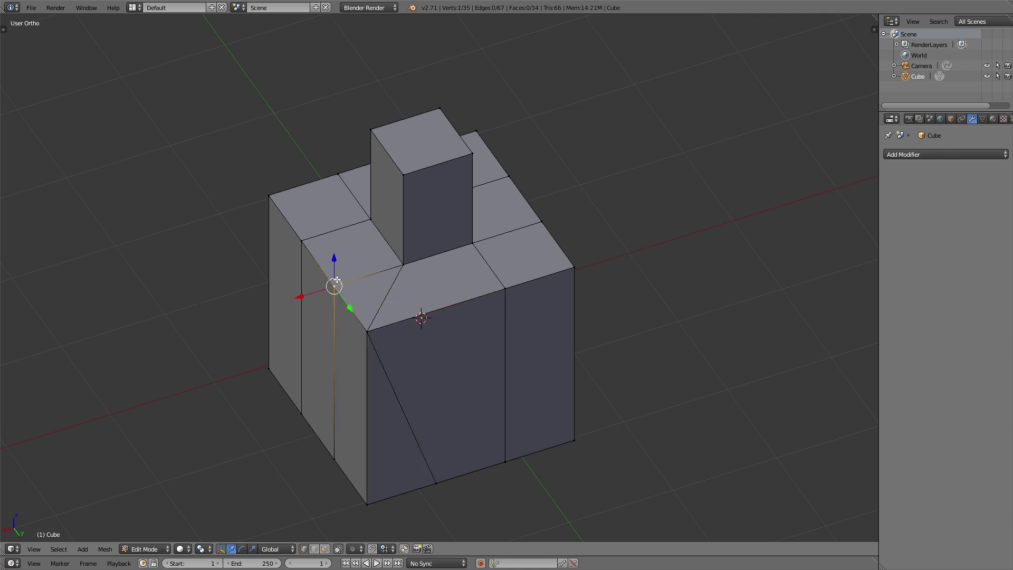
{"action": "right_click", "coordinate": [368, 323], "text": "shift"}
{"action": "key", "text": "alt+m"}
{"action": "left_click", "coordinate": [370, 323]}
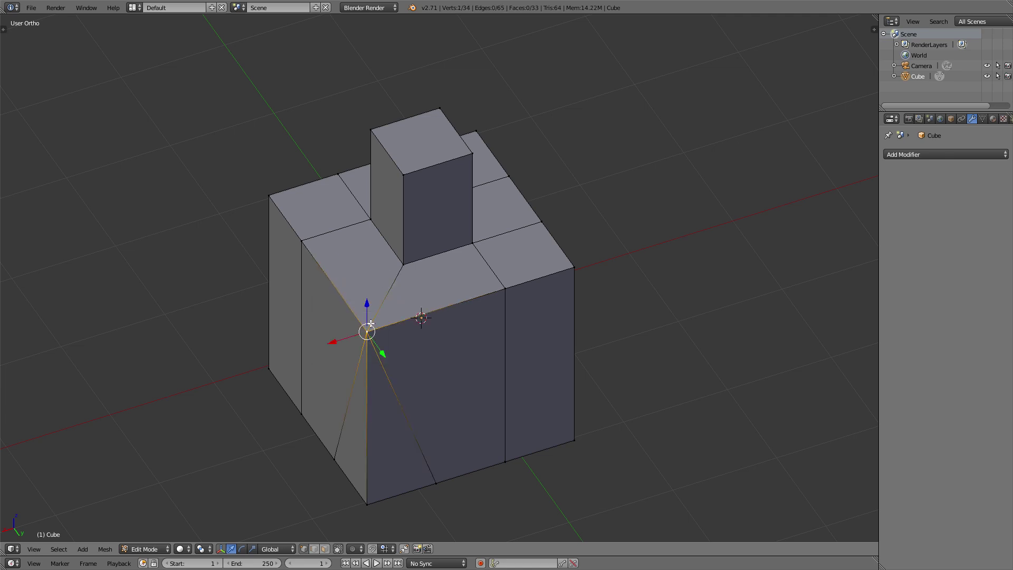
{"action": "middle_click_drag", "start_coordinate": [303, 239], "coordinate": [396, 355]}
{"action": "right_click", "coordinate": [404, 362]}
{"action": "right_click", "coordinate": [353, 383], "text": "shift"}
{"action": "key", "text": "alt+m"}
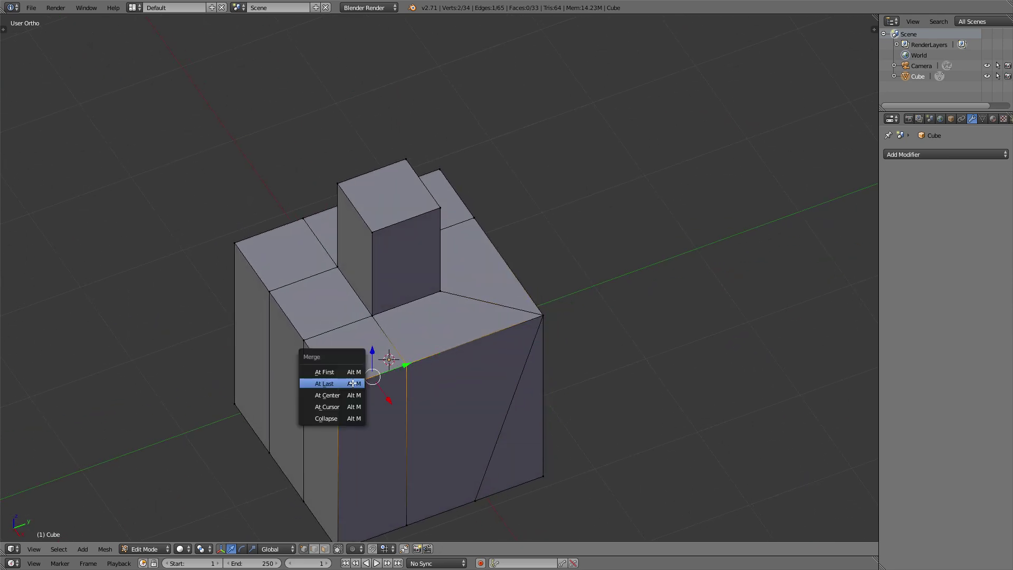
{"action": "left_click", "coordinate": [352, 384]}
Merge three more vertex pairs into the front corners of the columns.
{"action": "right_click", "coordinate": [303, 340]}
{"action": "right_click", "coordinate": [339, 382], "text": "shift"}
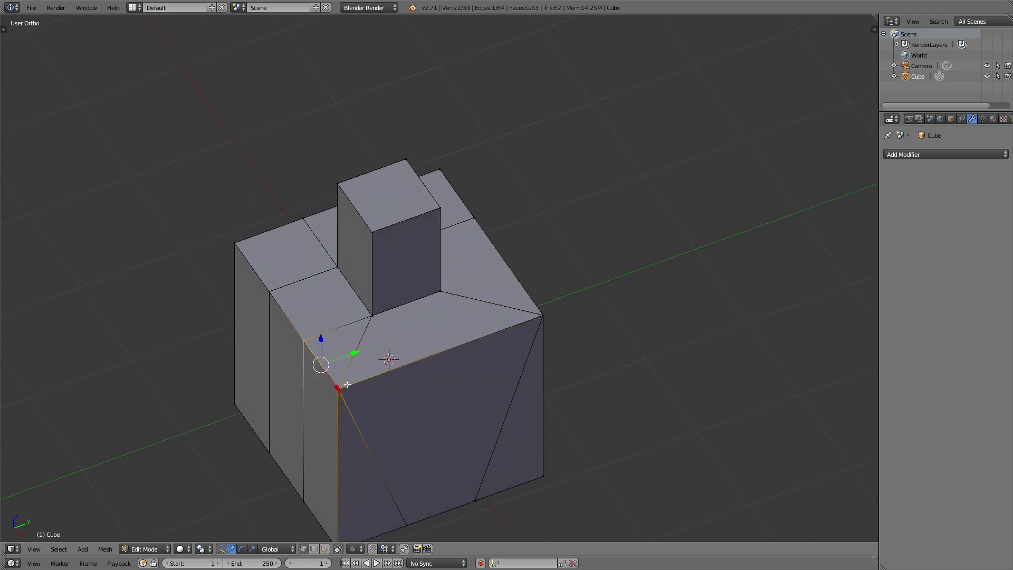
{"action": "key", "text": "alt+m"}
{"action": "left_click", "coordinate": [339, 385]}
{"action": "middle_click_drag", "start_coordinate": [323, 340], "coordinate": [454, 380]}
{"action": "right_click", "coordinate": [490, 390]}
{"action": "right_click", "coordinate": [427, 418], "text": "shift"}
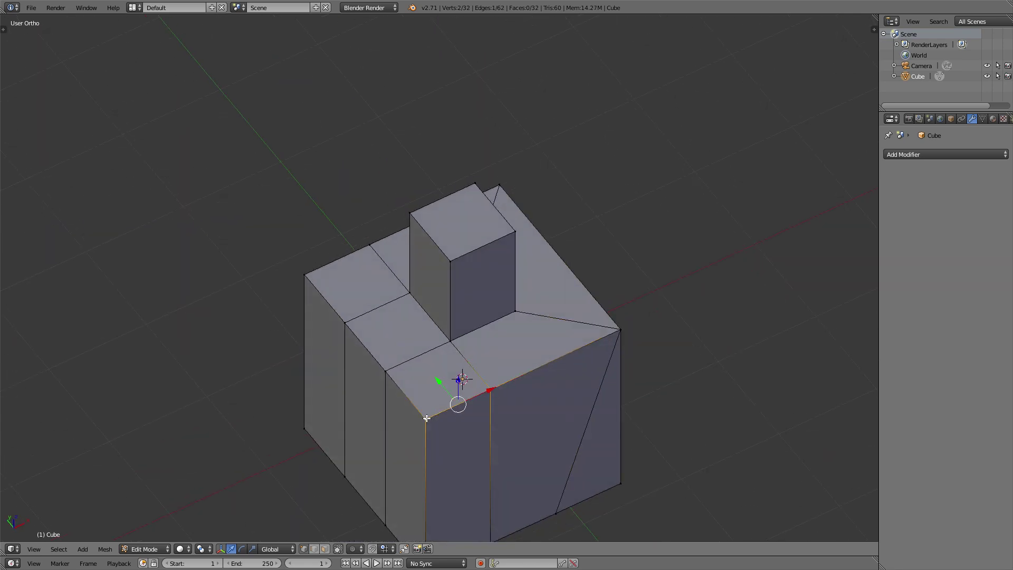
{"action": "key", "text": "alt+m"}
{"action": "left_click", "coordinate": [426, 418]}
{"action": "right_click", "coordinate": [391, 373]}
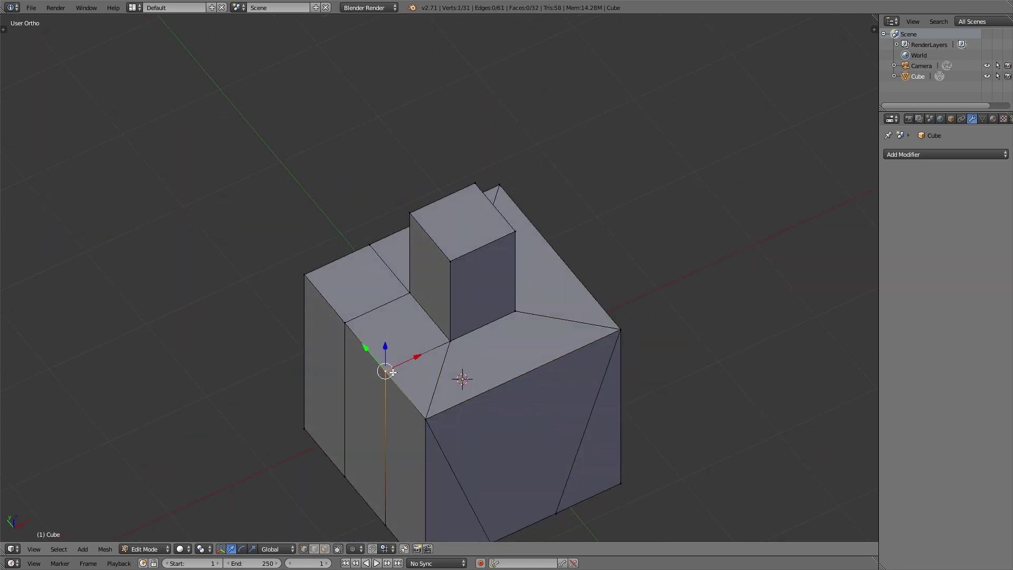
{"action": "right_click", "coordinate": [420, 406], "text": "shift"}
{"action": "key", "text": "alt+m"}
{"action": "left_click", "coordinate": [434, 420]}
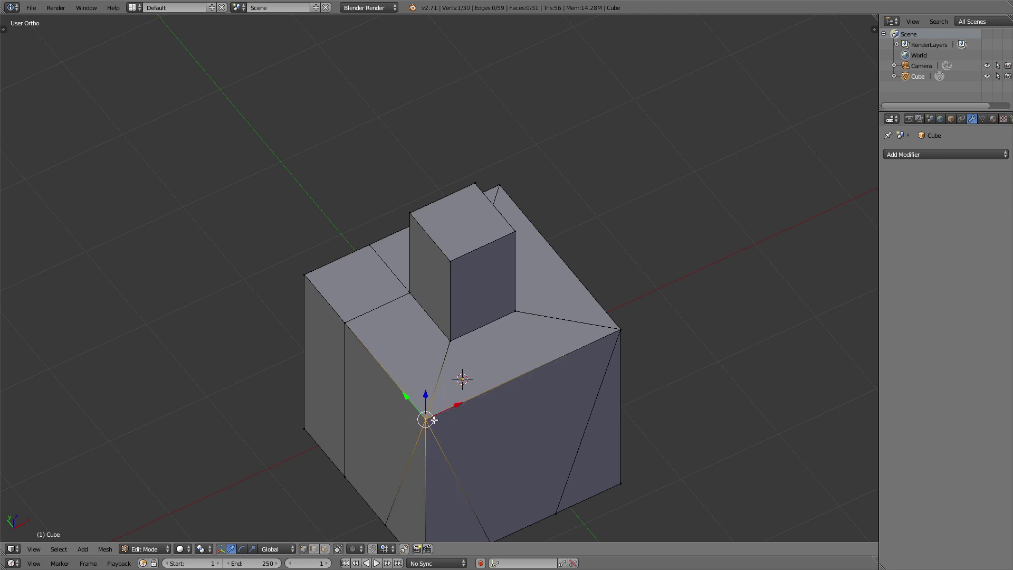
Merge two vertex pairs on the cube's side, reaching 28 vertices and 30 faces.
{"action": "middle_click_drag", "start_coordinate": [434, 420], "coordinate": [520, 380]}
{"action": "right_click", "coordinate": [492, 357]}
{"action": "right_click", "coordinate": [420, 375], "text": "shift"}
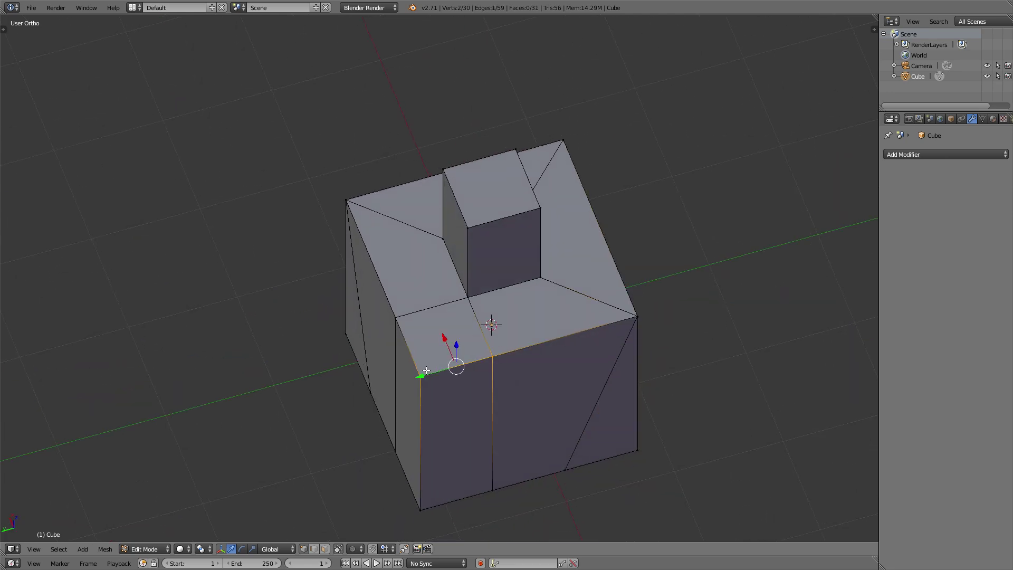
{"action": "key", "text": "alt+m"}
{"action": "left_click", "coordinate": [426, 369]}
{"action": "right_click", "coordinate": [396, 317]}
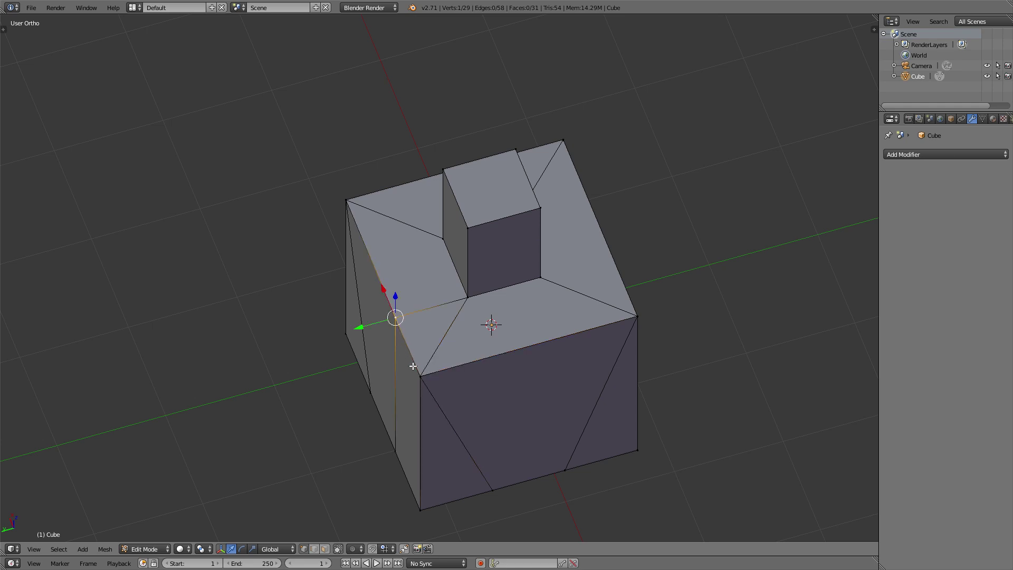
{"action": "right_click", "coordinate": [421, 375], "text": "shift"}
{"action": "key", "text": "alt+m"}
{"action": "left_click", "coordinate": [421, 372]}
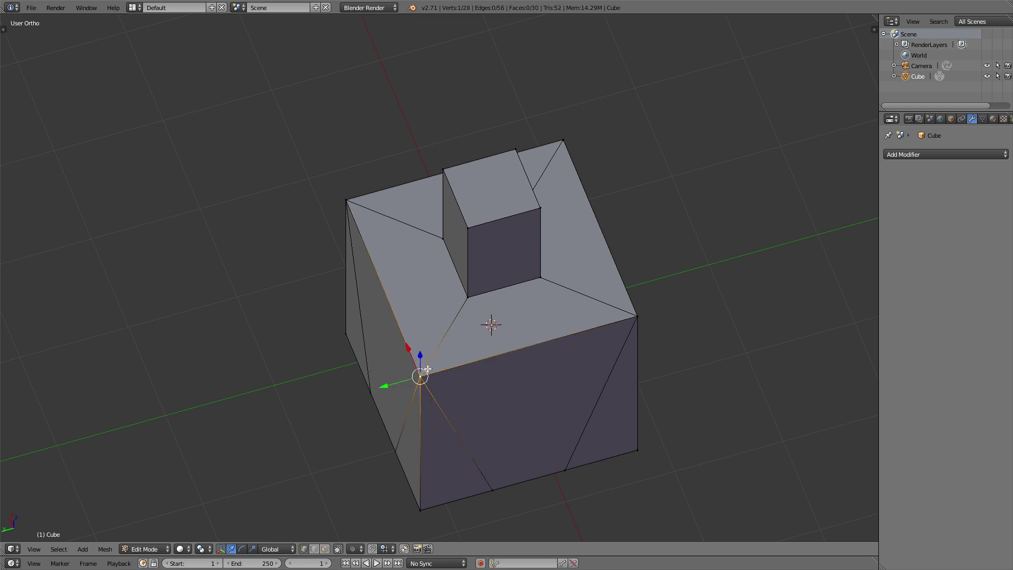
{"action": "middle_click_drag", "start_coordinate": [420, 373], "coordinate": [454, 380]}
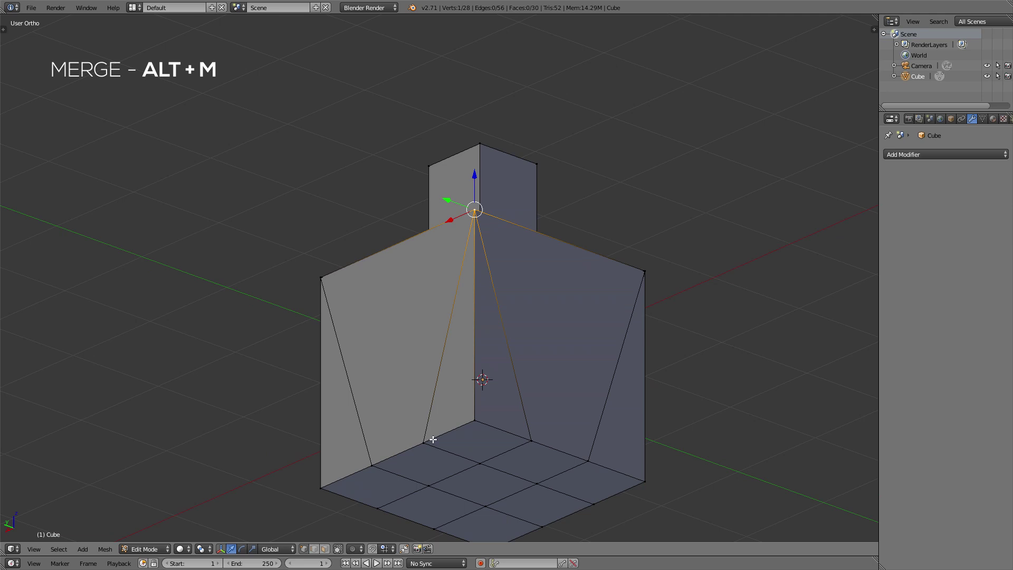
Merge three bottom-corner vertices successively into one at the last selected vertex.
{"action": "right_click", "coordinate": [424, 440]}
{"action": "right_click", "coordinate": [473, 424], "text": "shift"}
{"action": "key", "text": "alt+m"}
{"action": "left_click", "coordinate": [475, 421]}
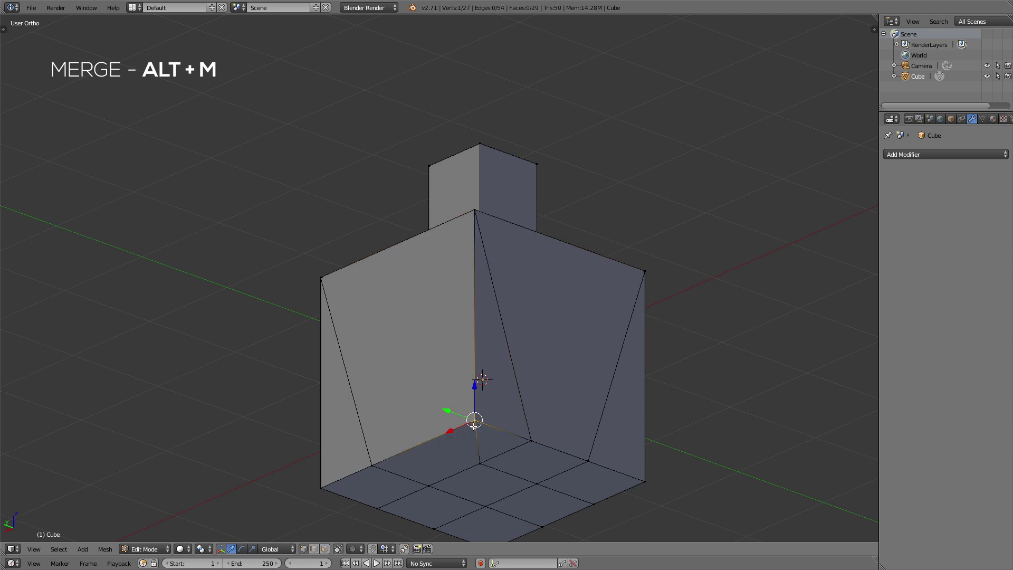
{"action": "right_click", "coordinate": [531, 440]}
{"action": "right_click", "coordinate": [468, 418], "text": "shift"}
{"action": "key", "text": "alt+m"}
{"action": "left_click", "coordinate": [468, 418]}
{"action": "right_click", "coordinate": [478, 464]}
{"action": "right_click", "coordinate": [472, 412], "text": "shift"}
{"action": "key", "text": "alt+m"}
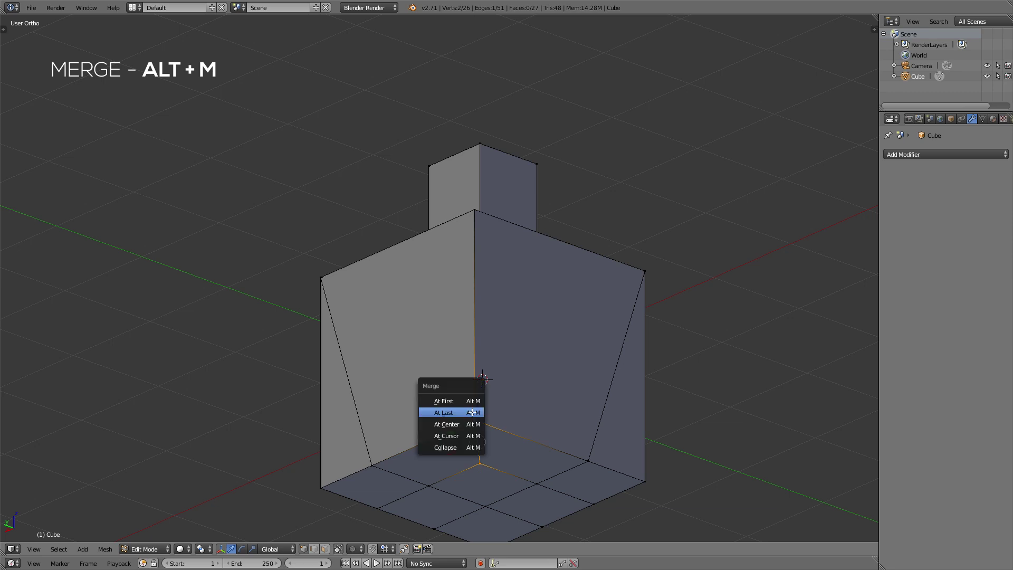
{"action": "left_click", "coordinate": [473, 412]}
Merge the floor vertices together and into the neighbouring corner.
{"action": "right_click", "coordinate": [438, 490]}
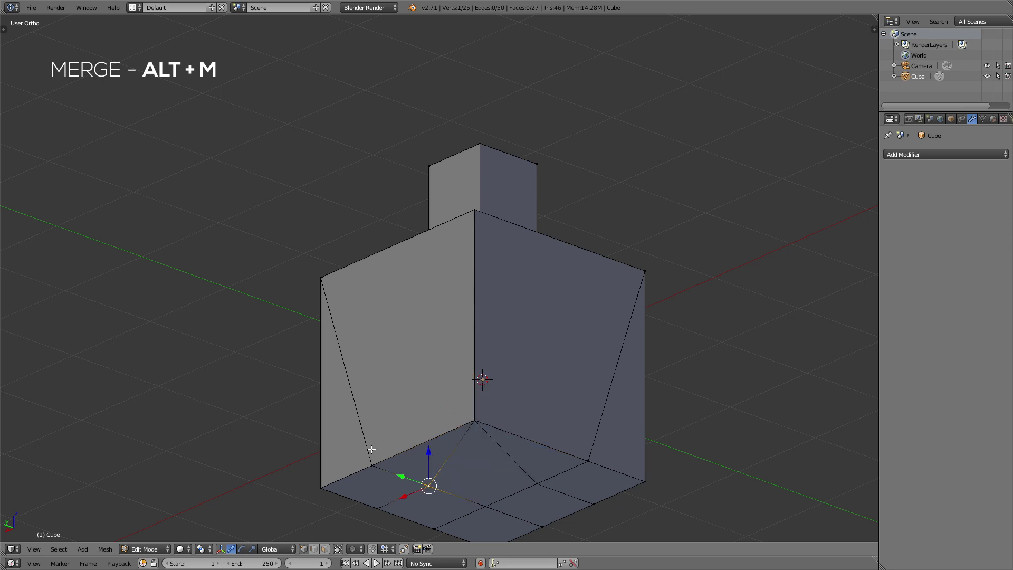
{"action": "right_click", "coordinate": [372, 465], "text": "shift"}
{"action": "key", "text": "alt+m"}
{"action": "left_click", "coordinate": [372, 460]}
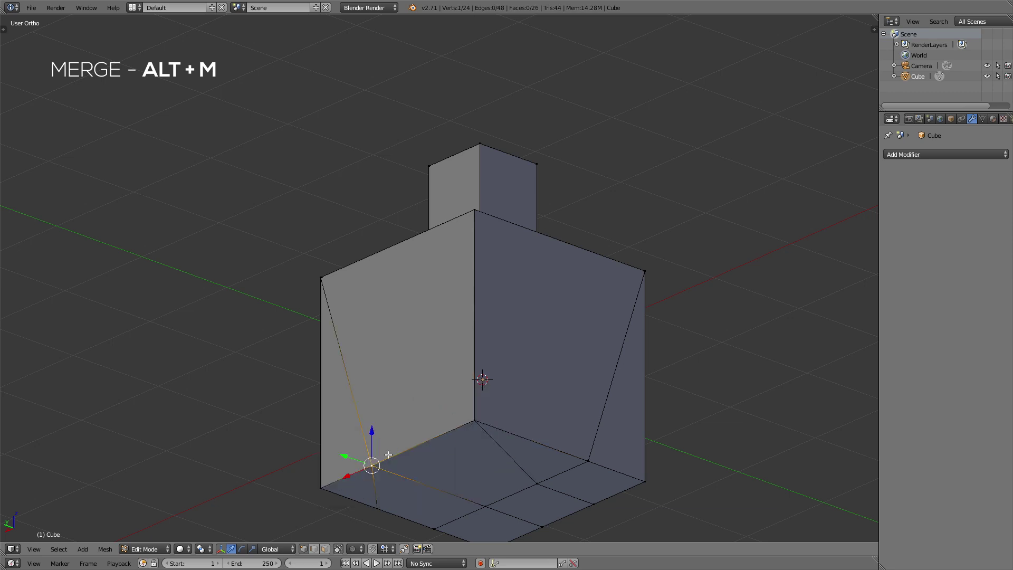
{"action": "middle_click_drag", "start_coordinate": [372, 462], "coordinate": [521, 443]}
{"action": "right_click", "coordinate": [415, 387], "text": "shift"}
{"action": "key", "text": "alt+m"}
{"action": "left_click", "coordinate": [417, 385]}
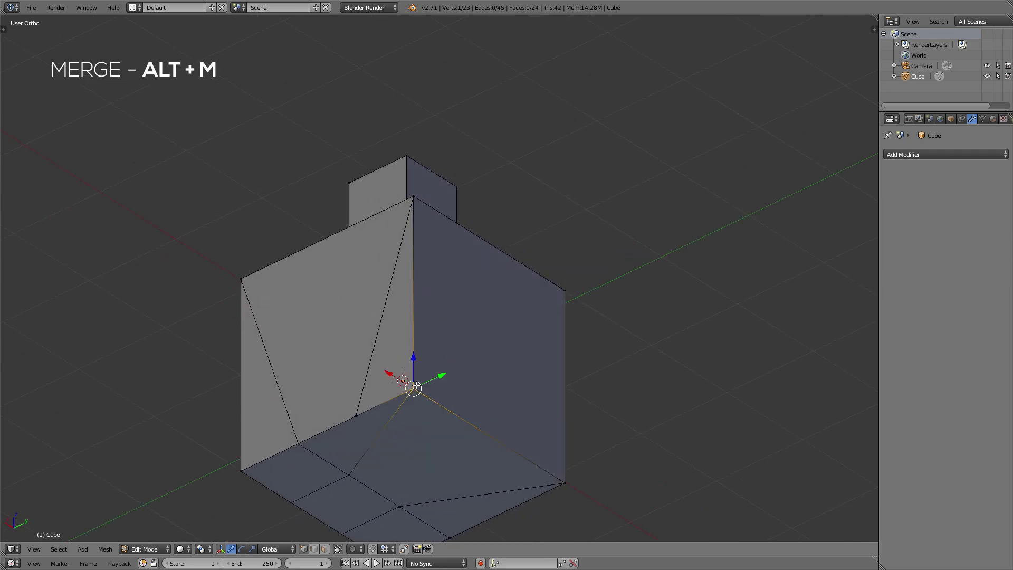
{"action": "right_click", "coordinate": [362, 413], "text": "shift"}
{"action": "key", "text": "alt+m"}
{"action": "left_click", "coordinate": [420, 389]}
Merge three more vertex pairs into the cube's upper-left corner.
{"action": "middle_click_drag", "start_coordinate": [400, 418], "coordinate": [400, 363]}
{"action": "right_click", "coordinate": [399, 363], "text": "shift"}
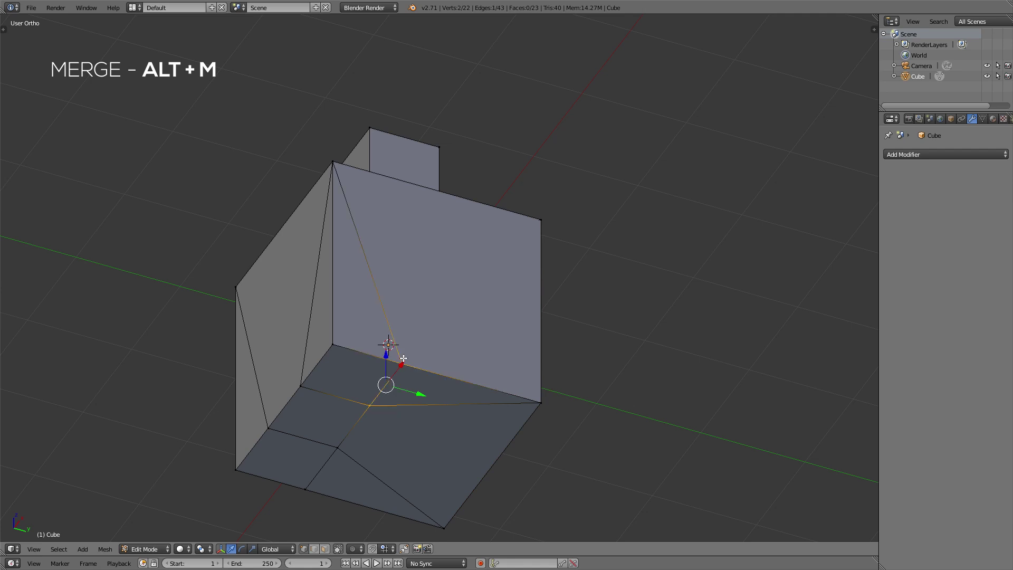
{"action": "key", "text": "alt+m"}
{"action": "left_click", "coordinate": [402, 359]}
{"action": "right_click", "coordinate": [327, 339], "text": "shift"}
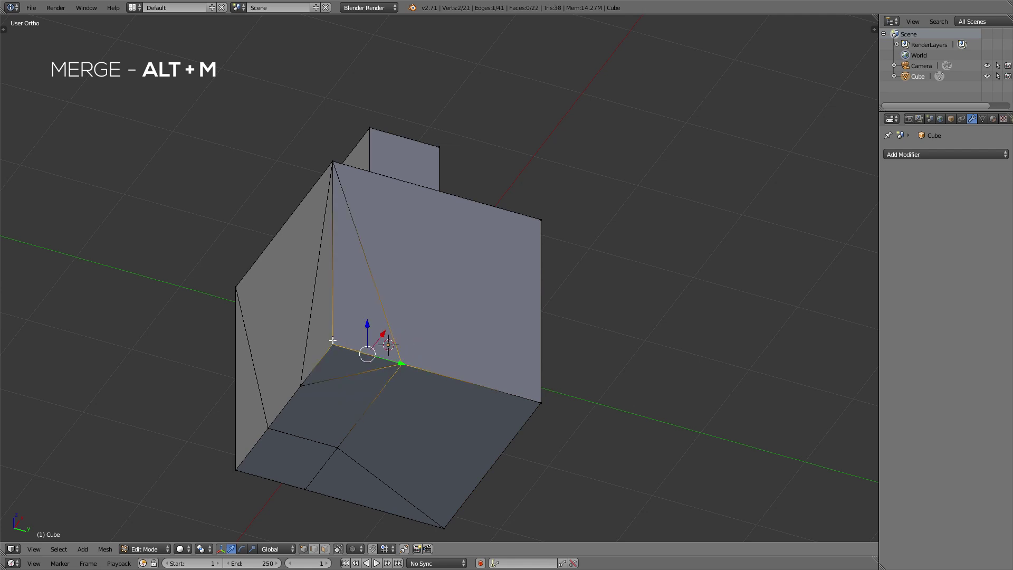
{"action": "key", "text": "alt+m"}
{"action": "left_click", "coordinate": [328, 337]}
{"action": "right_click", "coordinate": [329, 346]}
{"action": "right_click", "coordinate": [330, 345], "text": "shift"}
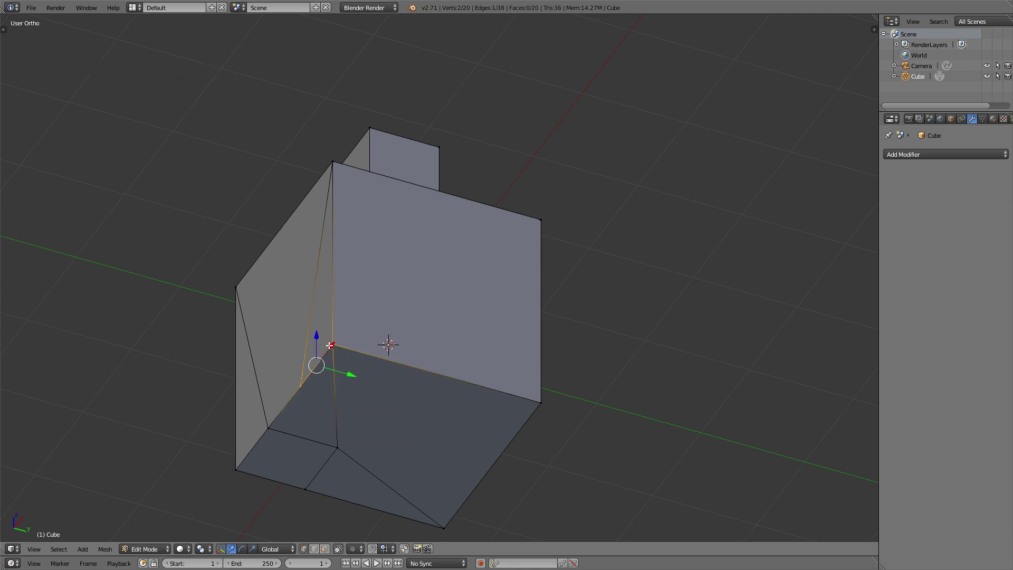
{"action": "key", "text": "alt+m"}
{"action": "left_click", "coordinate": [330, 345]}
Merge the last corner vertex pairs, leaving a clean box of 16 vertices and 14 faces.
{"action": "right_click", "coordinate": [337, 447]}
{"action": "right_click", "coordinate": [268, 428], "text": "shift"}
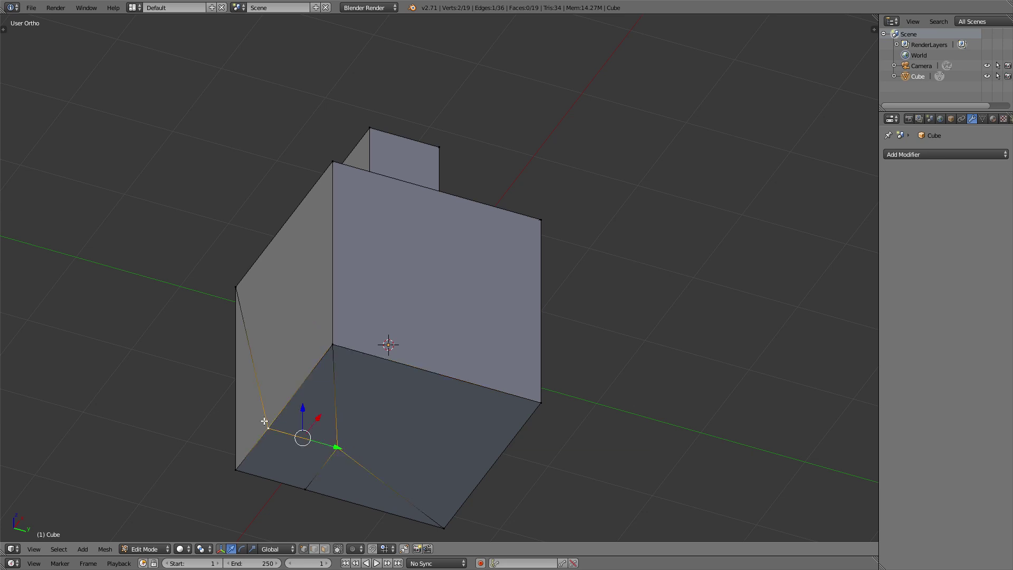
{"action": "key", "text": "alt+m"}
{"action": "left_click", "coordinate": [270, 427]}
{"action": "middle_click_drag", "start_coordinate": [319, 422], "coordinate": [422, 440]}
{"action": "right_click", "coordinate": [415, 413], "text": "shift"}
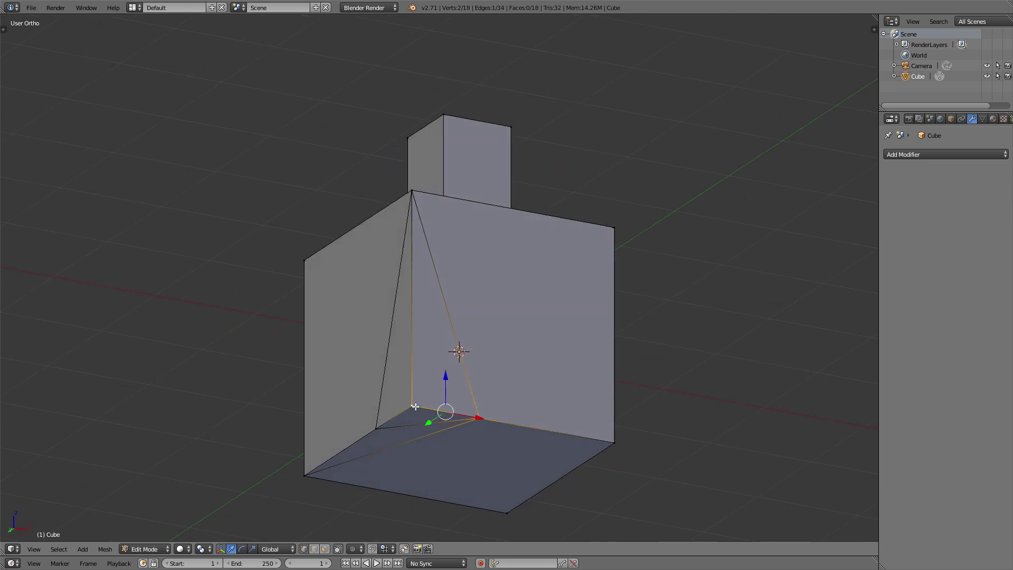
{"action": "key", "text": "alt+m"}
{"action": "left_click", "coordinate": [413, 406]}
{"action": "right_click", "coordinate": [376, 428], "text": "shift"}
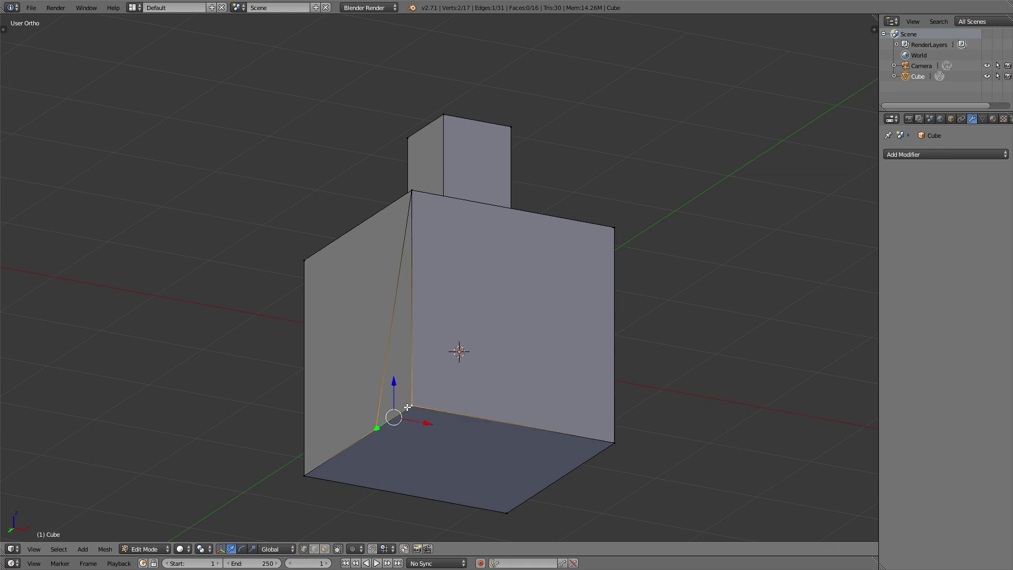
{"action": "key", "text": "alt+m"}
{"action": "left_click", "coordinate": [409, 406]}
{"action": "middle_click_drag", "start_coordinate": [480, 220], "coordinate": [260, 265]}
{"action": "scroll", "coordinate": [427, 286], "scroll_direction": "down", "scroll_amount": 2}
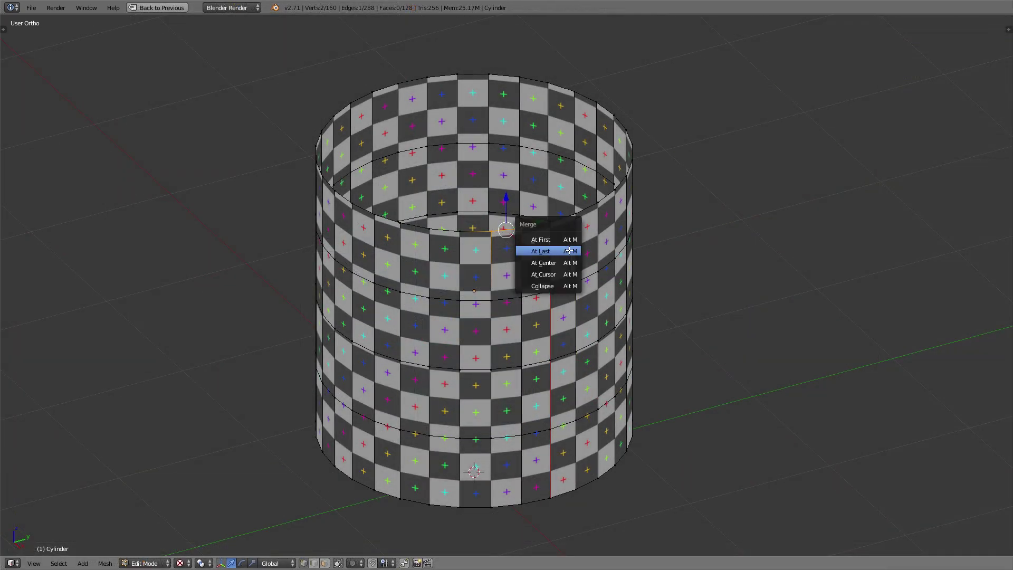
{"action": "key", "text": "alt+m"}
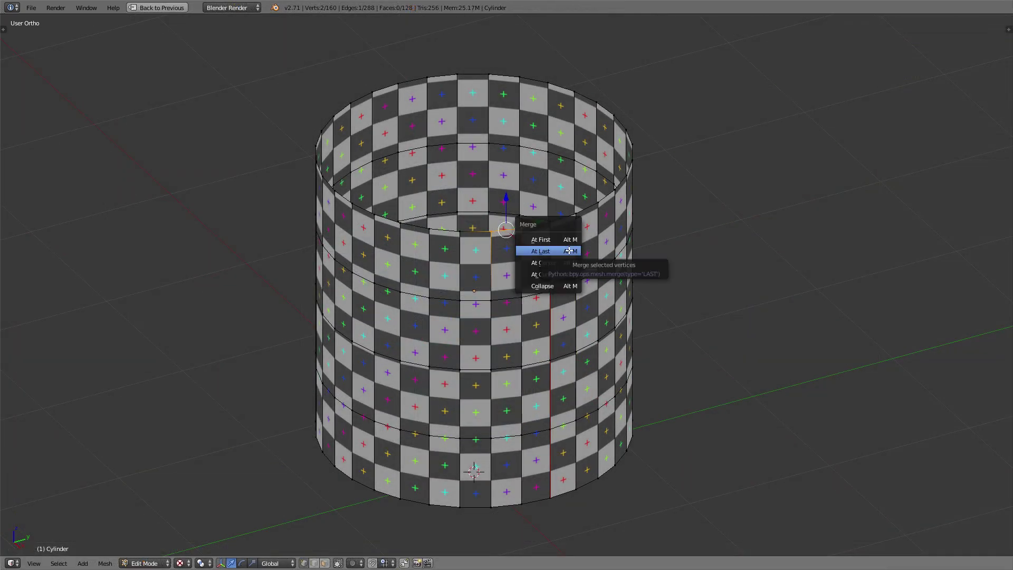
{"action": "left_click", "coordinate": [569, 250]}
{"action": "scroll", "coordinate": [503, 264], "scroll_direction": "up", "scroll_amount": 2}
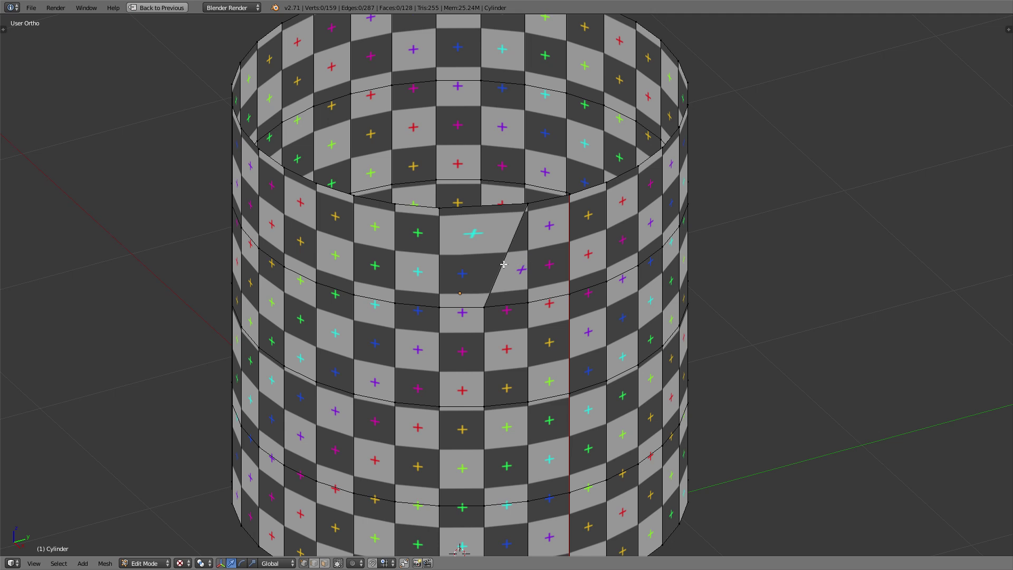
{"action": "key", "text": "ctrl+z"}
{"action": "key", "text": "ctrl+z"}
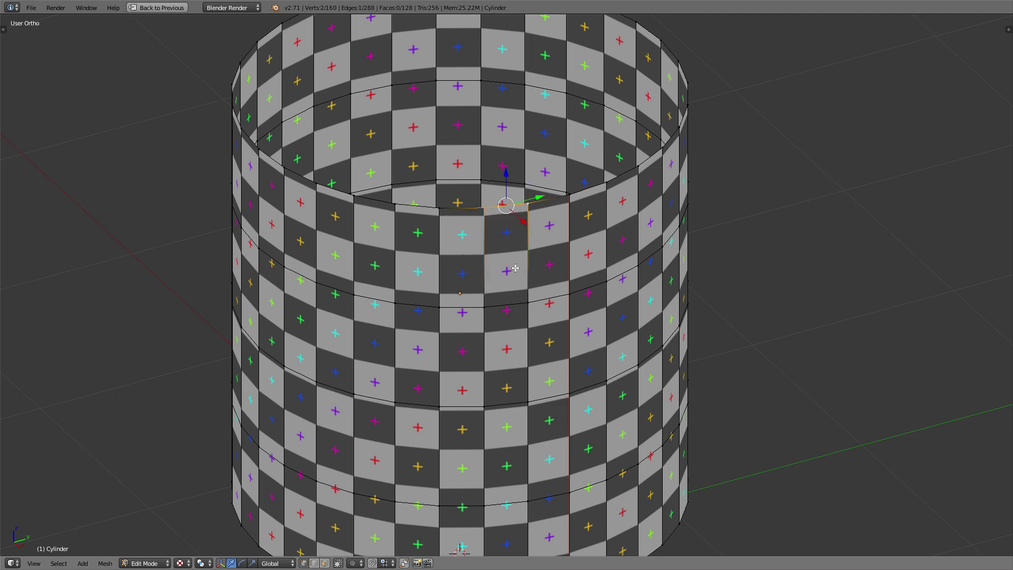
{"action": "scroll", "coordinate": [514, 270], "scroll_direction": "down", "scroll_amount": 2}
Select six vertical edge loops on the cylinder and dissolve them with Dissolve Edges.
{"action": "key", "text": "ctrl+Tab"}
{"action": "left_click", "coordinate": [492, 268]}
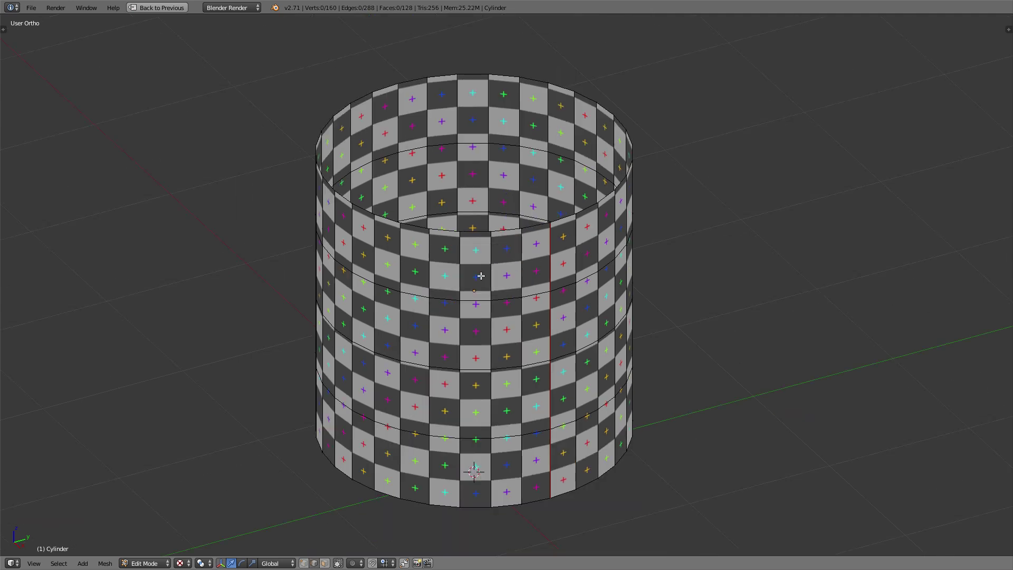
{"action": "left_click", "coordinate": [493, 269], "text": "alt"}
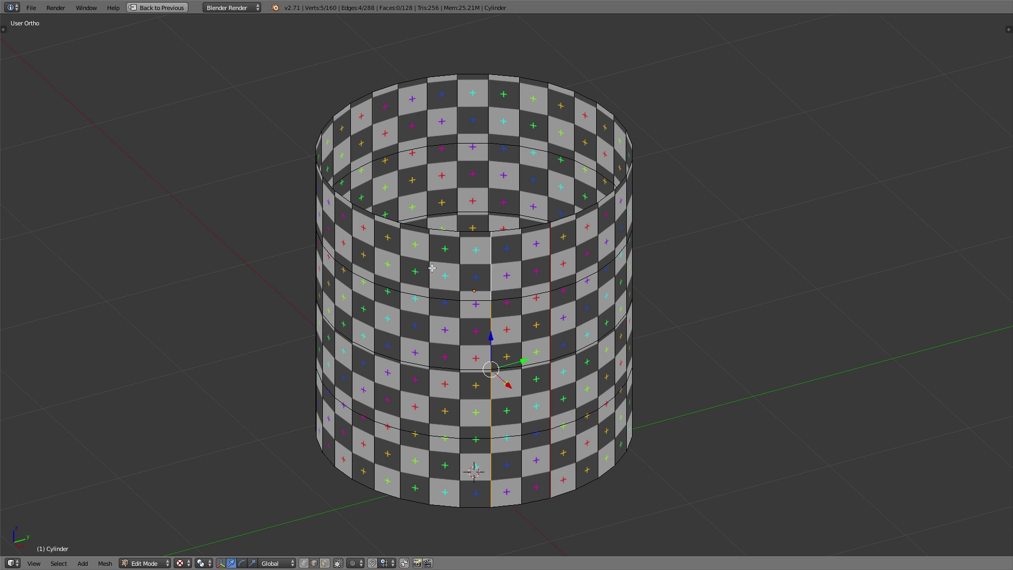
{"action": "left_click", "coordinate": [427, 267], "text": "alt+shift"}
{"action": "left_click", "coordinate": [380, 257], "text": "alt+shift"}
{"action": "middle_click_drag", "start_coordinate": [380, 256], "coordinate": [473, 261]}
{"action": "left_click", "coordinate": [472, 265], "text": "alt+shift"}
{"action": "left_click", "coordinate": [425, 258], "text": "alt+shift"}
{"action": "left_click", "coordinate": [473, 261], "text": "alt+shift"}
{"action": "middle_click_drag", "start_coordinate": [552, 266], "coordinate": [485, 257]}
{"action": "key", "text": "space"}
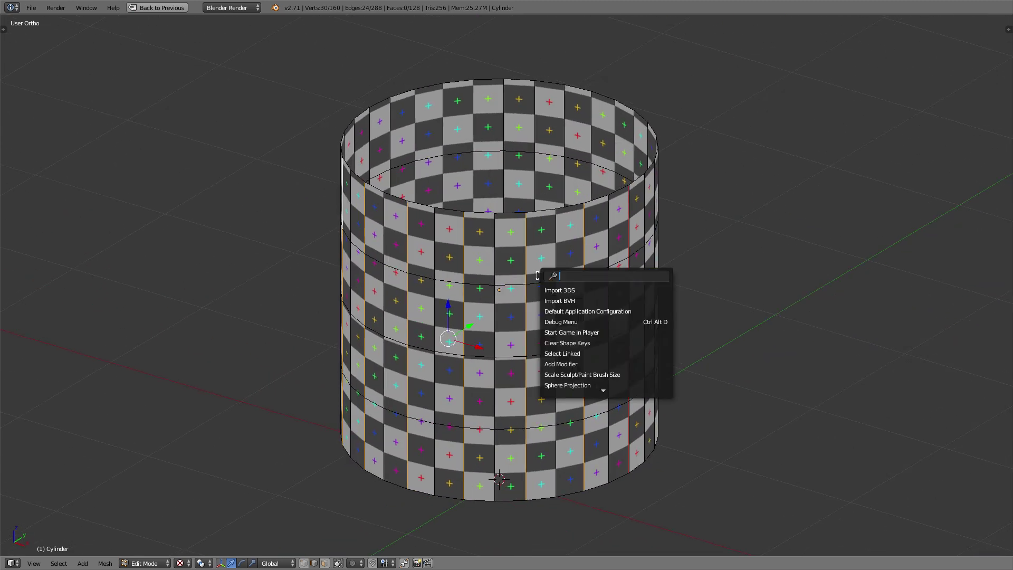
{"action": "type", "text": "dissolve edg"}
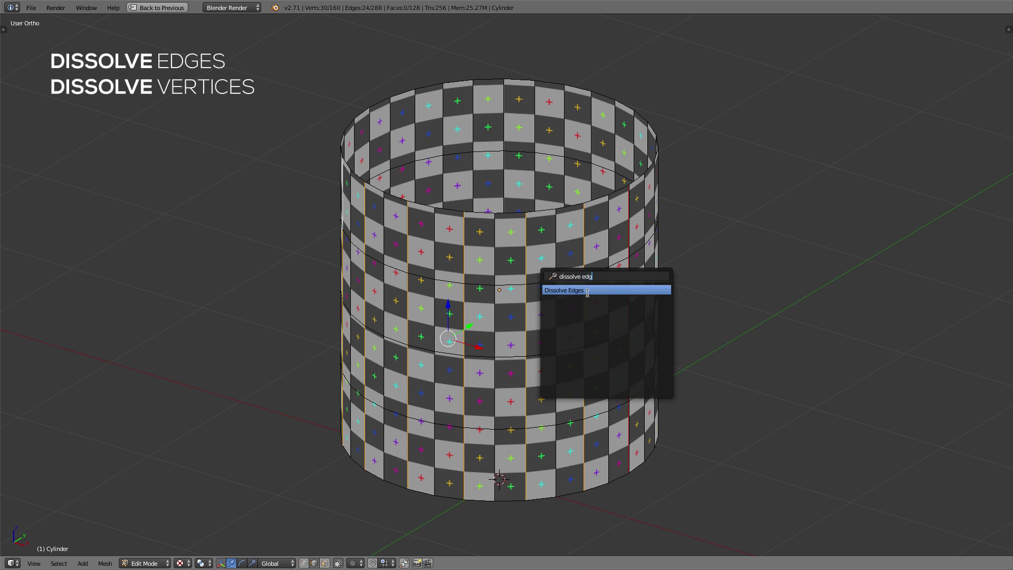
{"action": "left_click", "coordinate": [611, 289]}
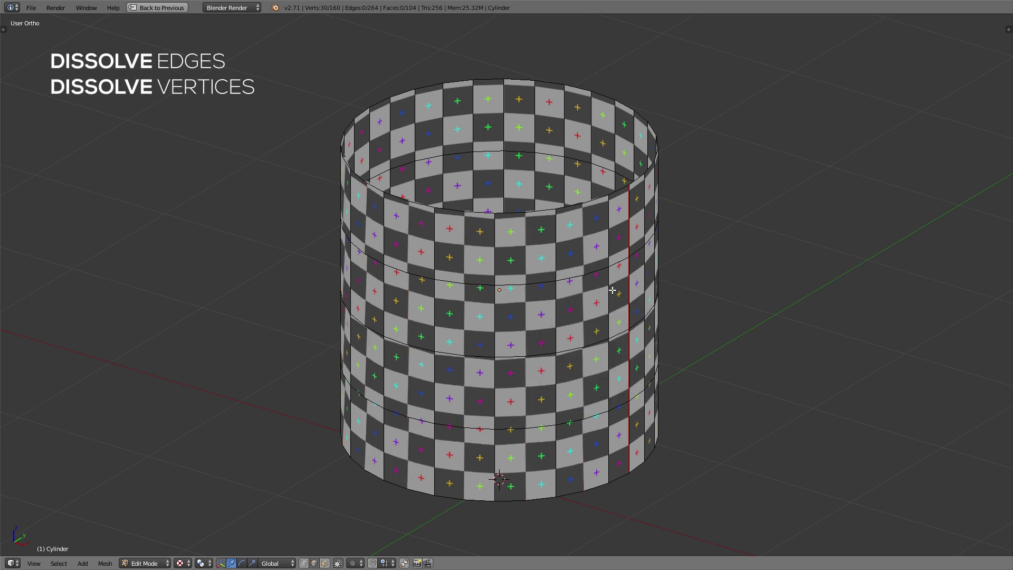
Dissolve the leftover vertices in vertex mode, reaching 130 vertices and 104 faces.
{"action": "key", "text": "ctrl+Tab"}
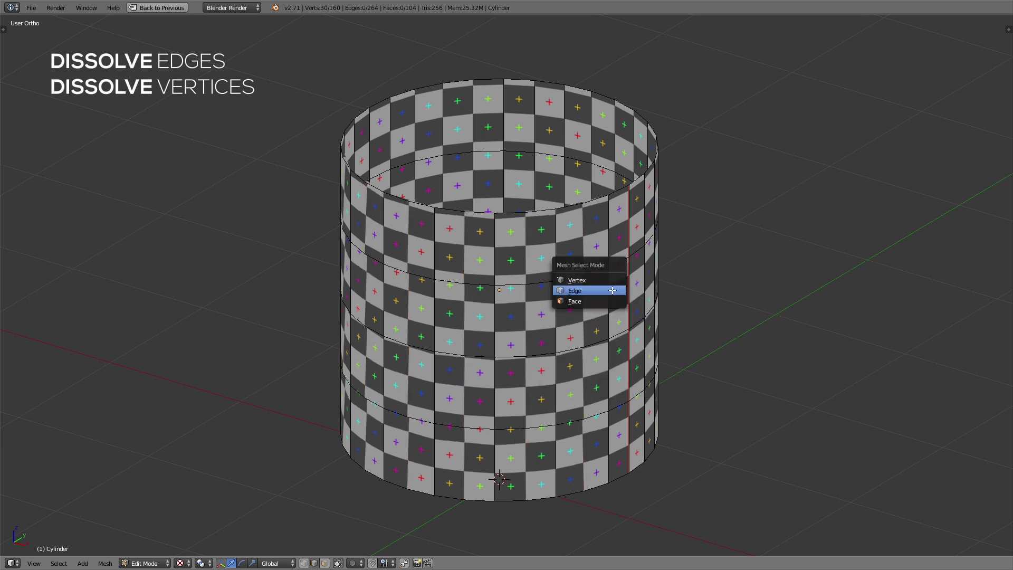
{"action": "left_click", "coordinate": [611, 281]}
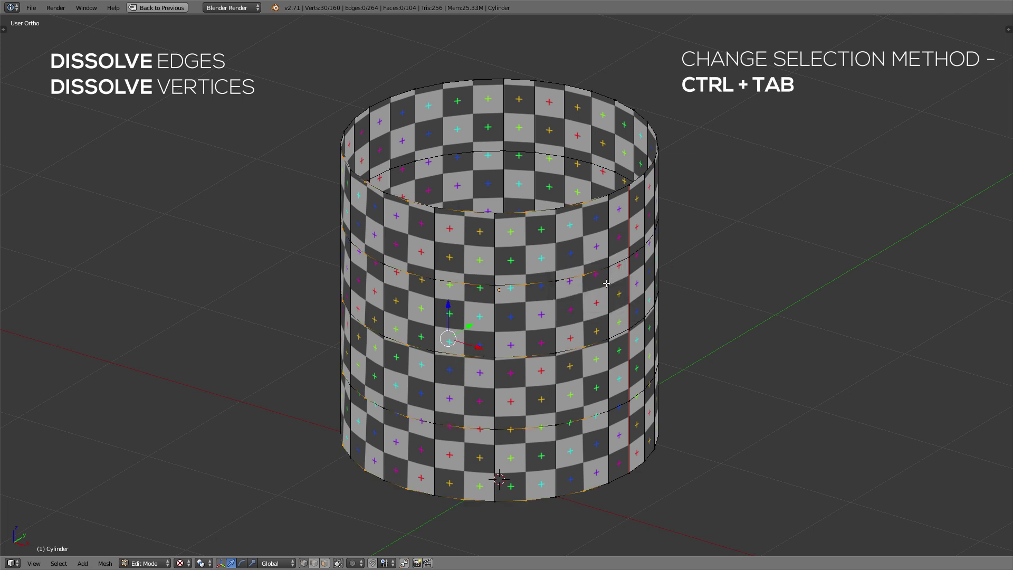
{"action": "key", "text": "space"}
{"action": "type", "text": "dissolve vert"}
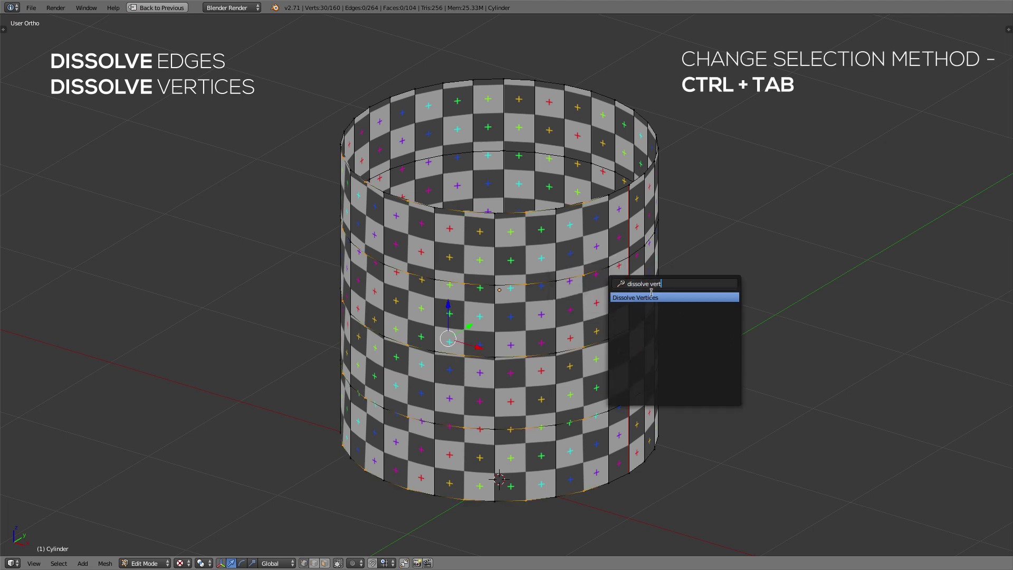
{"action": "left_click", "coordinate": [653, 297]}
View the cylinder in Object Mode wireframe, then return to Edit Mode with solid shading.
{"action": "key", "text": "Tab"}
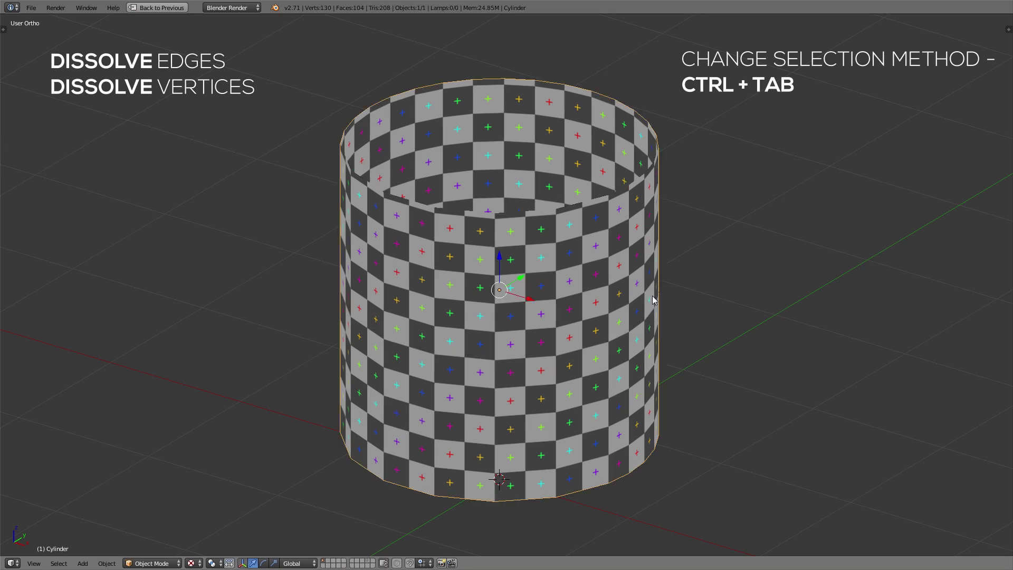
{"action": "mouse_move", "coordinate": [653, 295]}
{"action": "middle_mouse_down"}
{"action": "mouse_move", "coordinate": [631, 301]}
{"action": "mouse_move", "coordinate": [669, 287]}
{"action": "mouse_move", "coordinate": [525, 294]}
{"action": "middle_mouse_up"}
{"action": "scroll", "coordinate": [631, 301], "scroll_direction": "down", "scroll_amount": 1}
{"action": "key", "text": "z"}
{"action": "key", "text": "Tab"}
{"action": "key", "text": "z"}
Switch to edge selection and select three vertical edge loops on the cylinder's front.
{"action": "right_click", "coordinate": [409, 238], "text": "alt"}
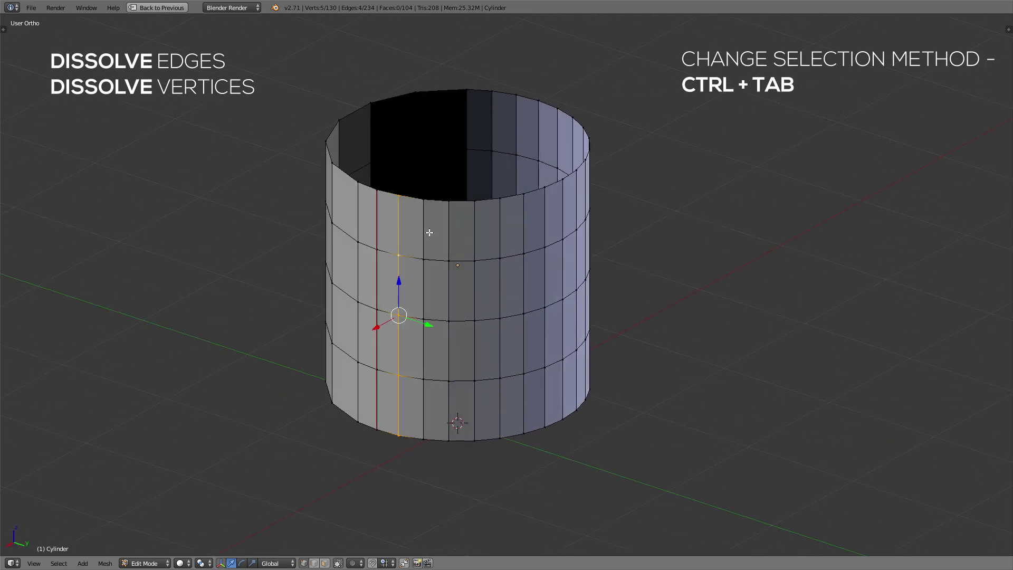
{"action": "key", "text": "ctrl+Tab"}
{"action": "left_click", "coordinate": [422, 239]}
{"action": "right_click", "coordinate": [378, 230], "text": "alt"}
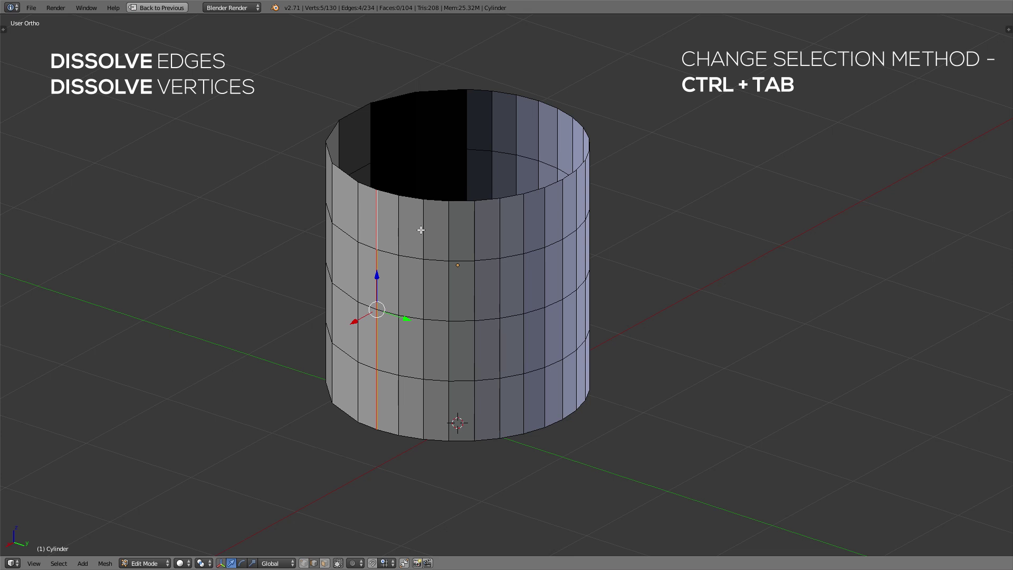
{"action": "right_click", "coordinate": [422, 230], "text": "alt+shift"}
{"action": "key", "text": "a"}
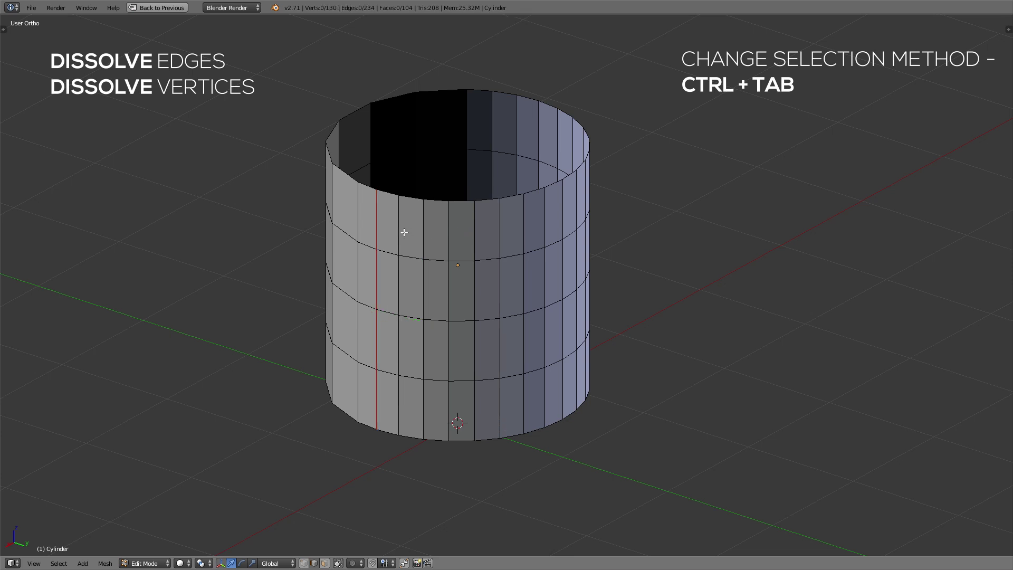
{"action": "right_click", "coordinate": [402, 232], "text": "alt"}
{"action": "right_click", "coordinate": [449, 231], "text": "alt+shift"}
{"action": "right_click", "coordinate": [498, 229], "text": "alt+shift"}
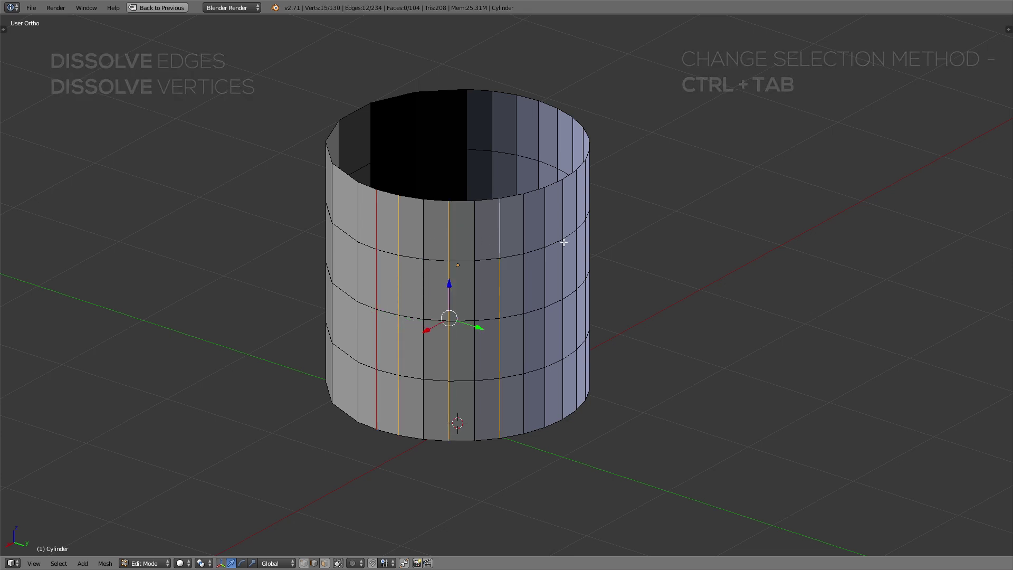
Add six more vertical edge loops around the cylinder and dissolve all selected edges.
{"action": "middle_click_drag", "start_coordinate": [560, 240], "coordinate": [487, 238]}
{"action": "right_click", "coordinate": [501, 244], "text": "alt+shift"}
{"action": "right_click", "coordinate": [487, 238], "text": "alt+shift"}
{"action": "right_click", "coordinate": [535, 232], "text": "alt+shift"}
{"action": "right_click", "coordinate": [587, 226], "text": "alt+shift"}
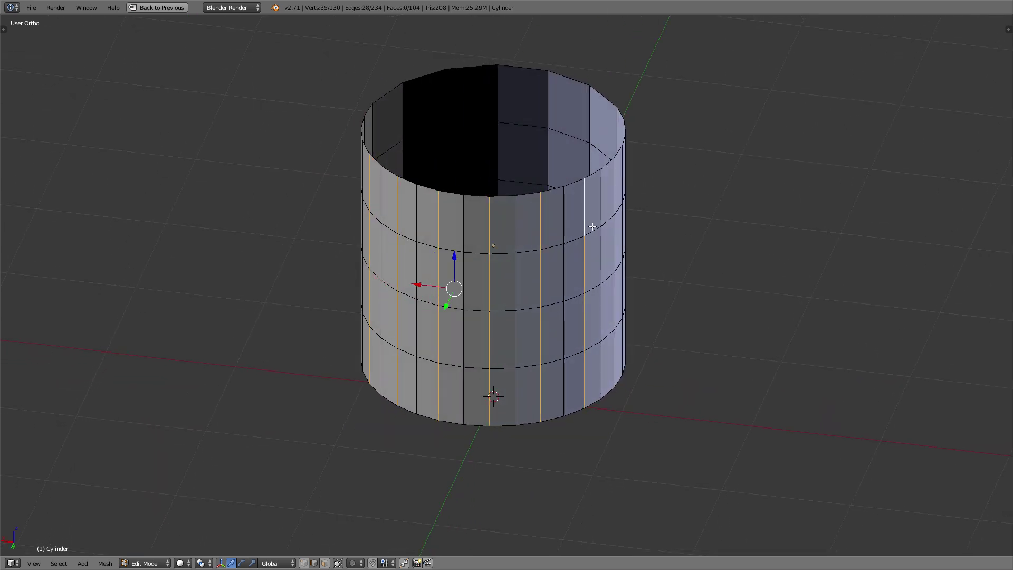
{"action": "middle_click_drag", "start_coordinate": [590, 224], "coordinate": [521, 233]}
{"action": "right_click", "coordinate": [555, 240], "text": "alt+shift"}
{"action": "right_click", "coordinate": [604, 242], "text": "alt+shift"}
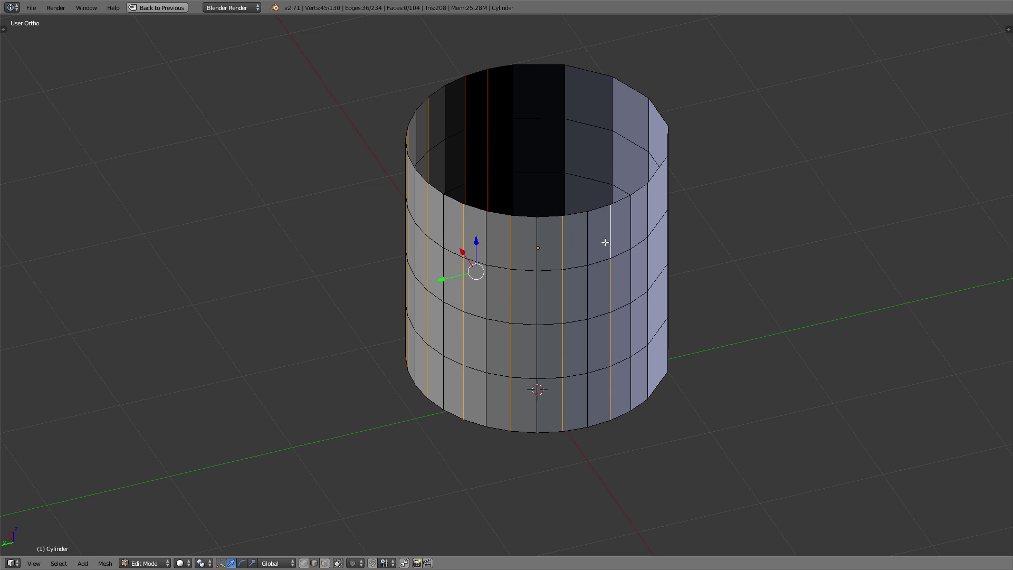
{"action": "middle_click_drag", "start_coordinate": [619, 246], "coordinate": [579, 249]}
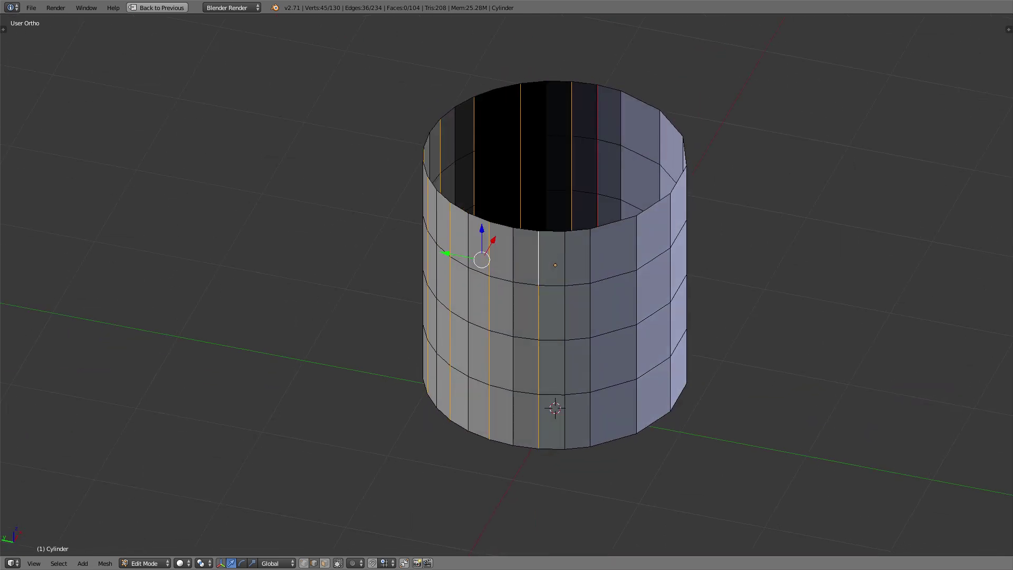
{"action": "key", "text": "space"}
{"action": "type", "text": "dissolve ed"}
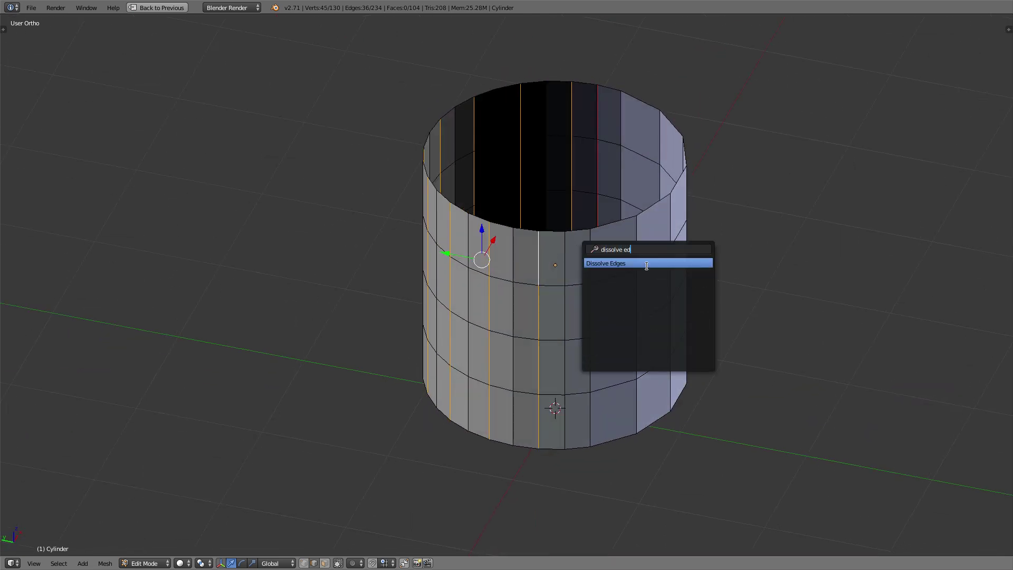
{"action": "key", "text": "Return"}
In vertex mode, dissolve the leftover vertices, leaving 85 vertices and 68 faces.
{"action": "key", "text": "ctrl+Tab"}
{"action": "left_click", "coordinate": [609, 259]}
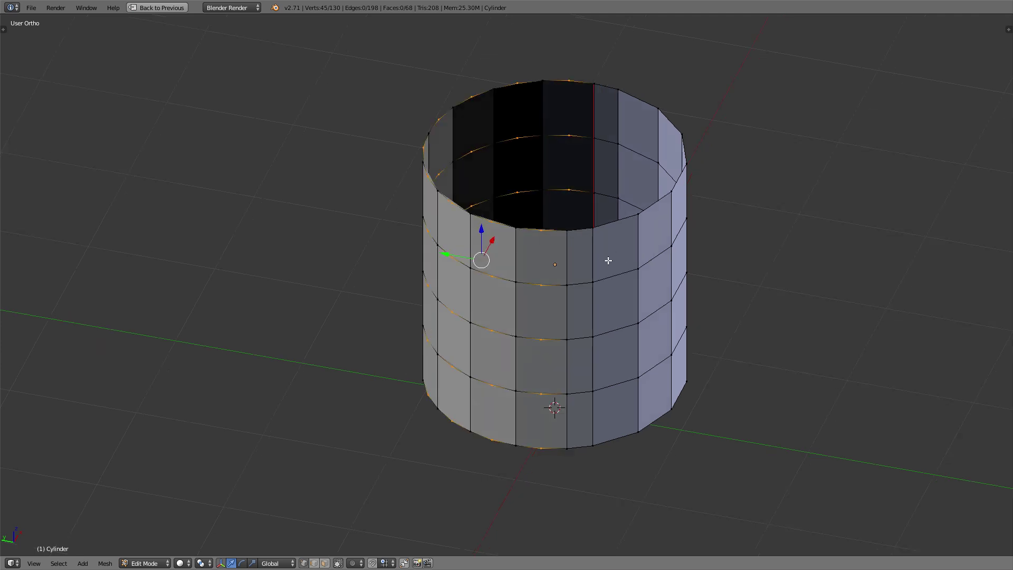
{"action": "middle_click_drag", "start_coordinate": [609, 260], "coordinate": [699, 249]}
{"action": "key", "text": "space"}
{"action": "type", "text": "dissolve ver"}
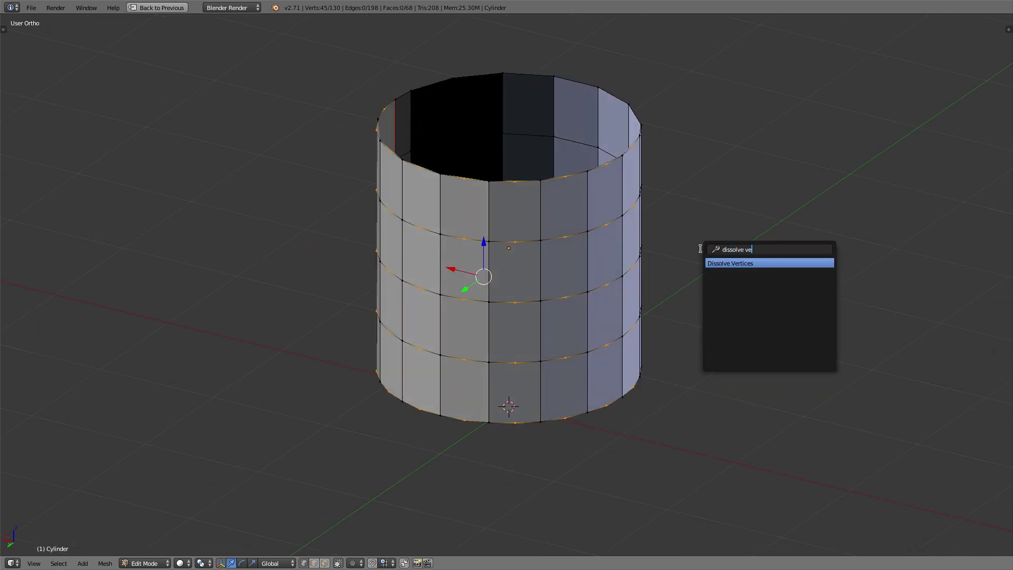
{"action": "left_click", "coordinate": [733, 263]}
Return to Object Mode, restore the checker texture display, and deselect the cylinder.
{"action": "key", "text": "Tab"}
{"action": "key", "text": "alt+z"}
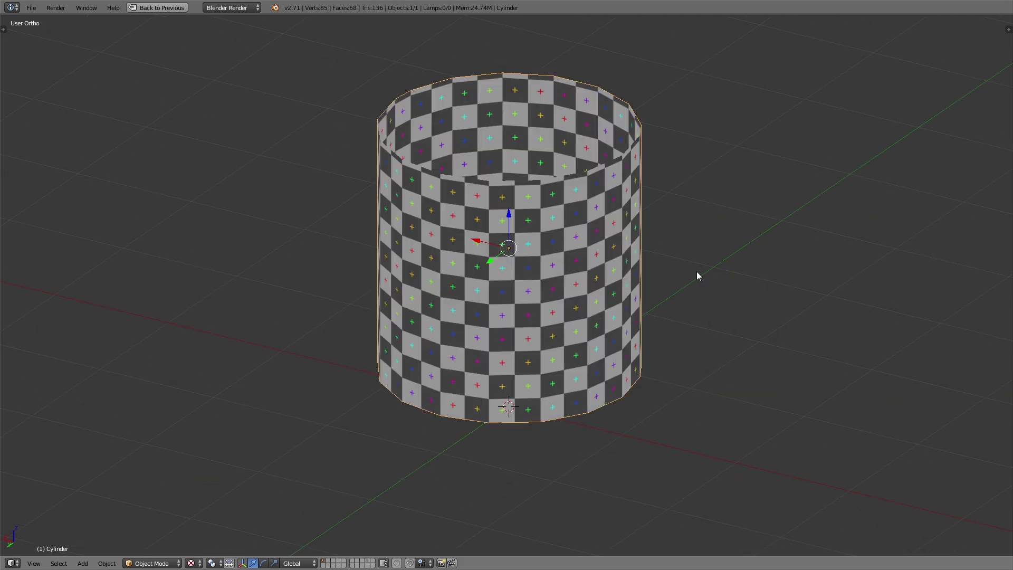
{"action": "key", "text": "a"}
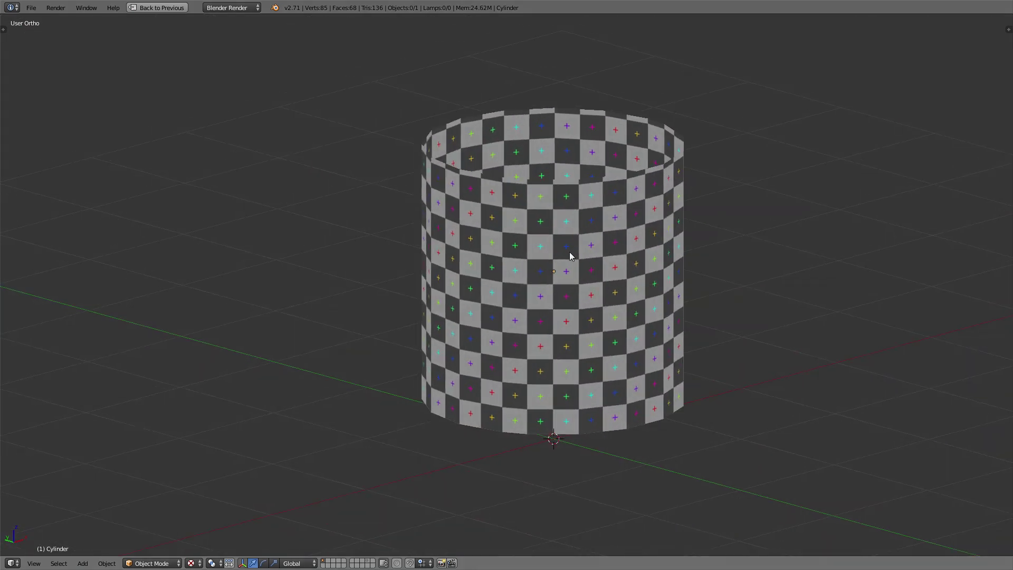